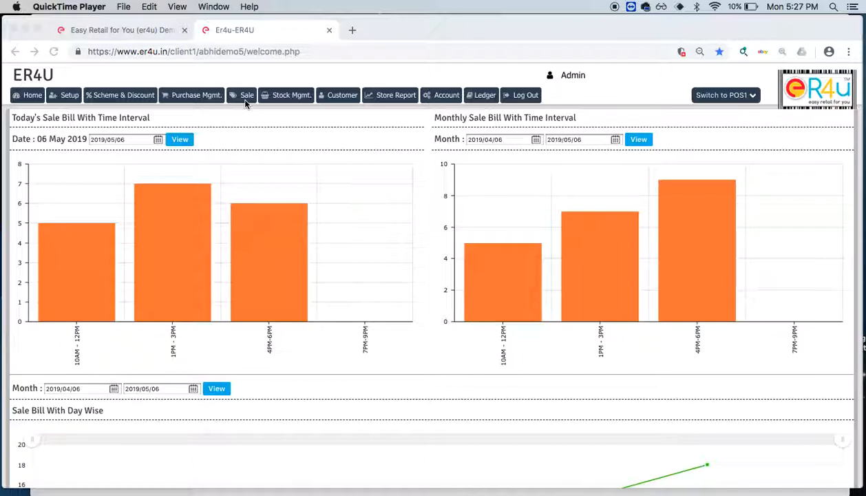
Open a new sale entry, set the buyer category to B2B, and mark the bill as a Credit Sale
{"action": "left_click", "coordinate": [245, 98]}
{"action": "left_click", "coordinate": [245, 97]}
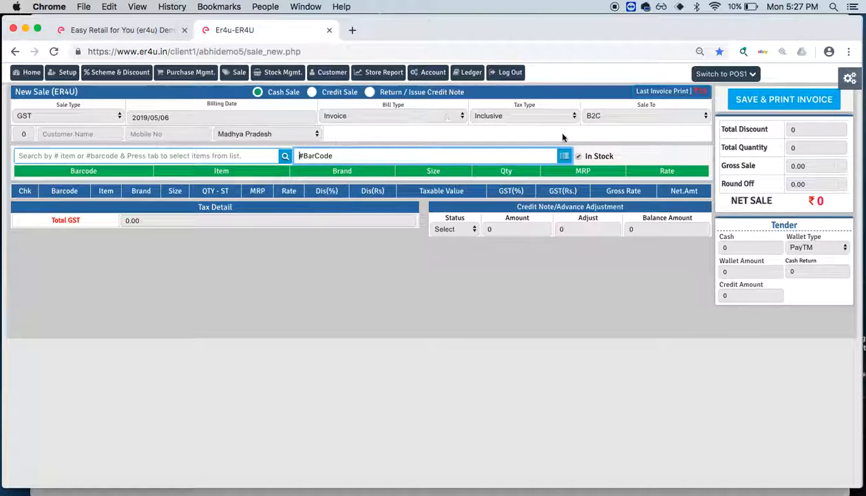
{"action": "left_click", "coordinate": [611, 115]}
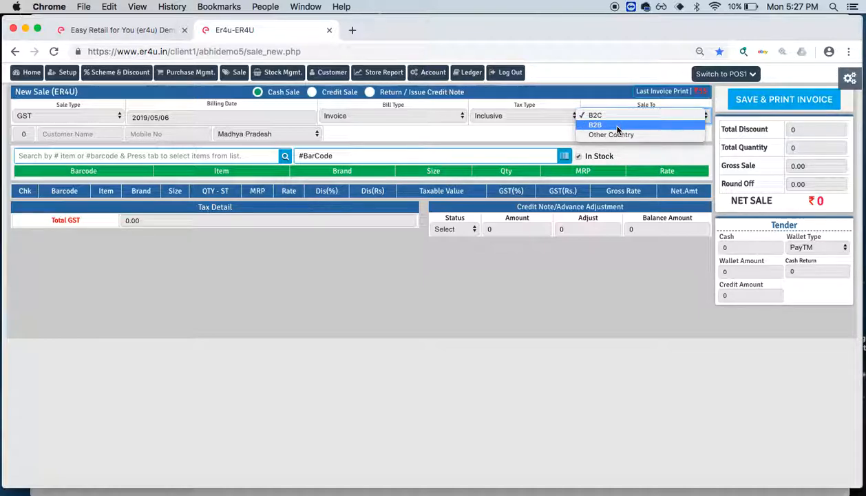
{"action": "left_click", "coordinate": [618, 126]}
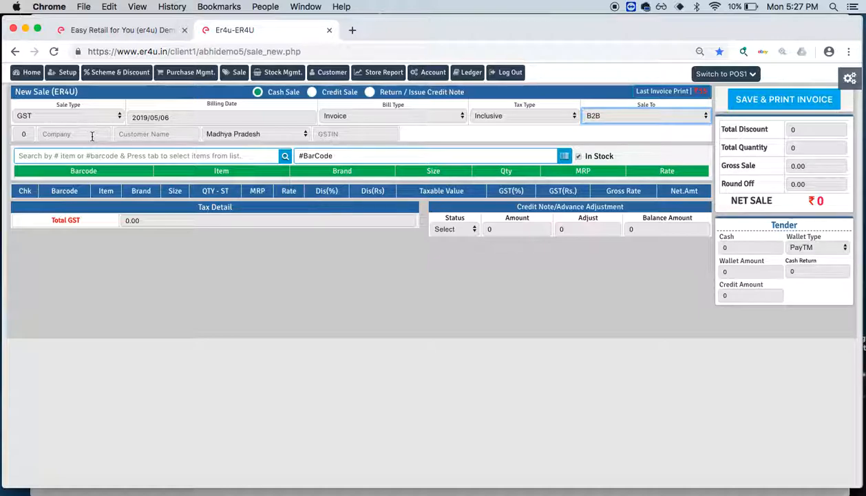
{"action": "left_click", "coordinate": [313, 93]}
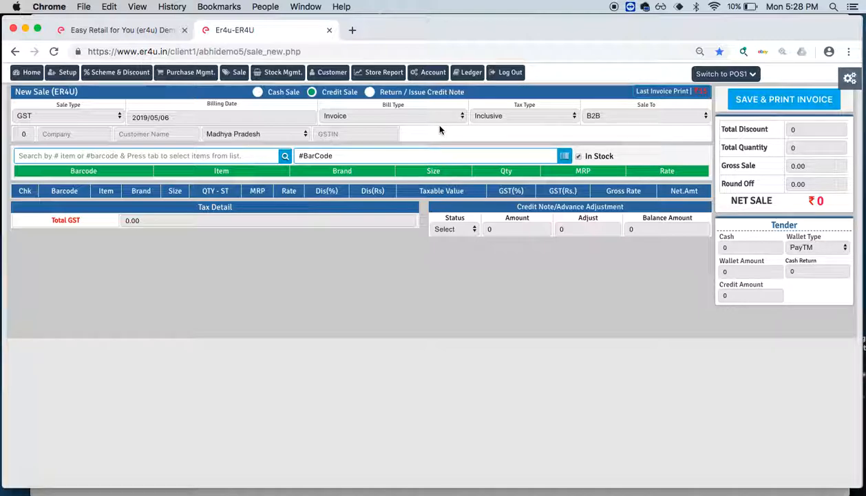
Add the items with barcodes aa07 and aa06 to the sale bill
{"action": "left_click", "coordinate": [416, 158]}
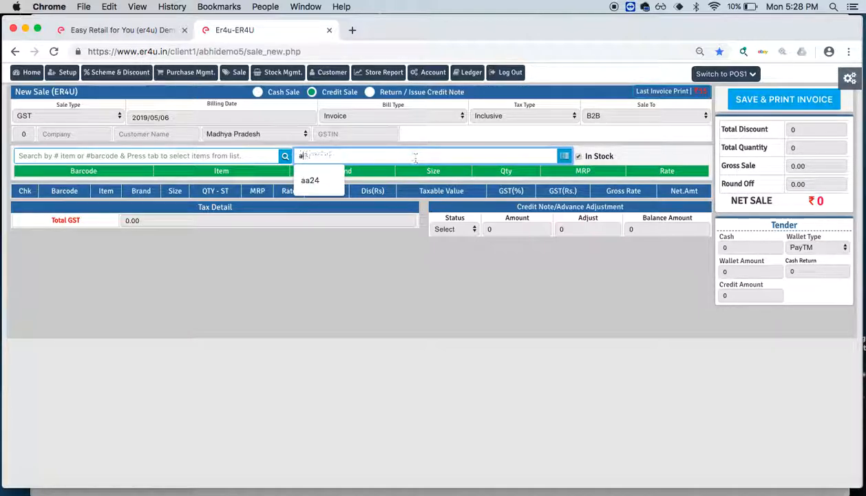
{"action": "type", "text": "aa07"}
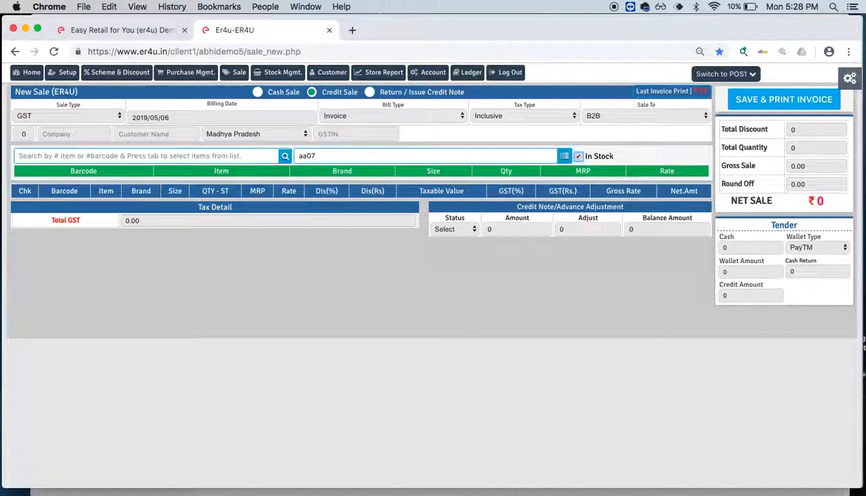
{"action": "key", "text": "Return"}
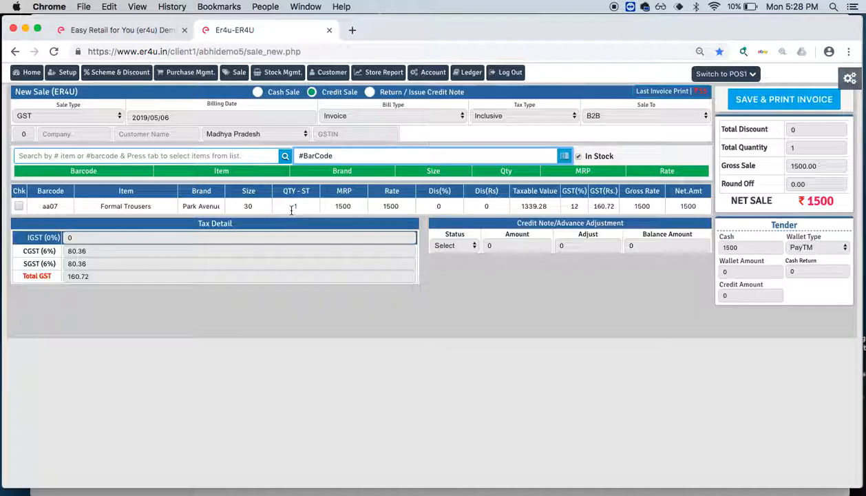
{"action": "type", "text": "a"}
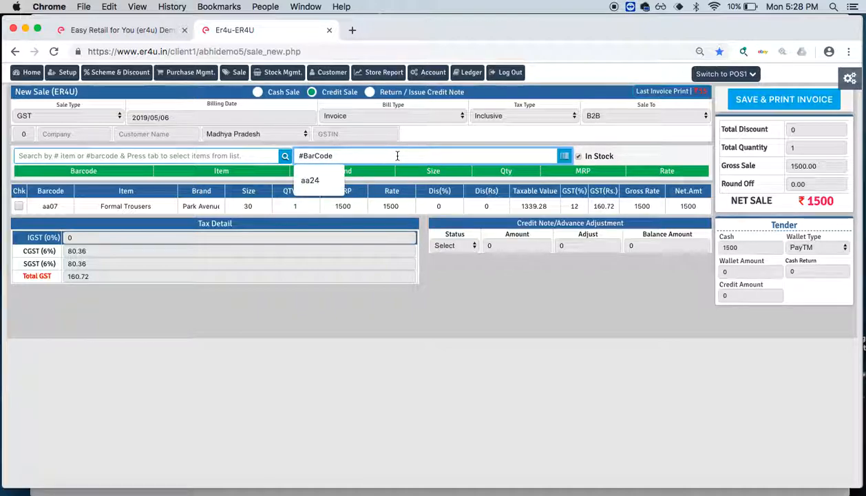
{"action": "type", "text": "a06"}
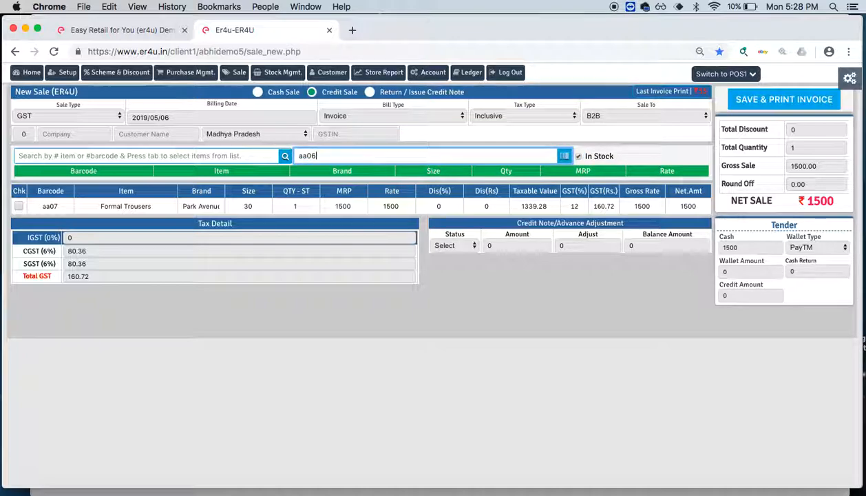
{"action": "key", "text": "Return"}
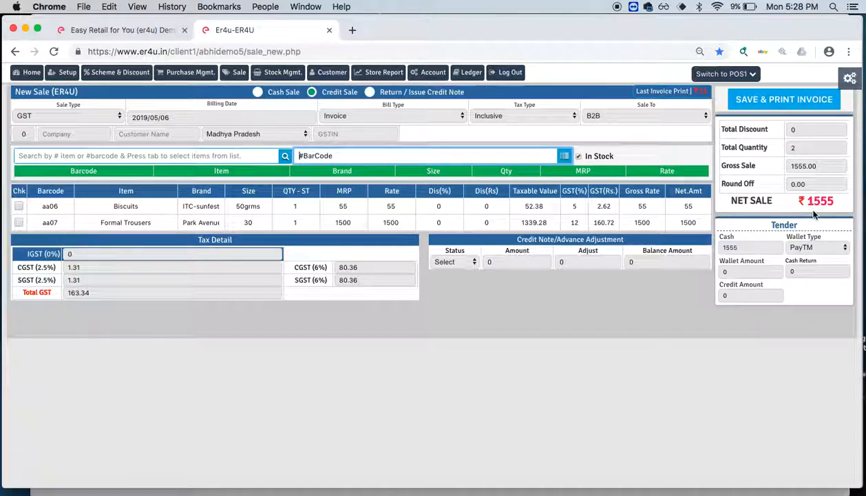
Set the cash tender to 500, leaving the rest as credit, and try to save and print the invoice
{"action": "left_click", "coordinate": [766, 249]}
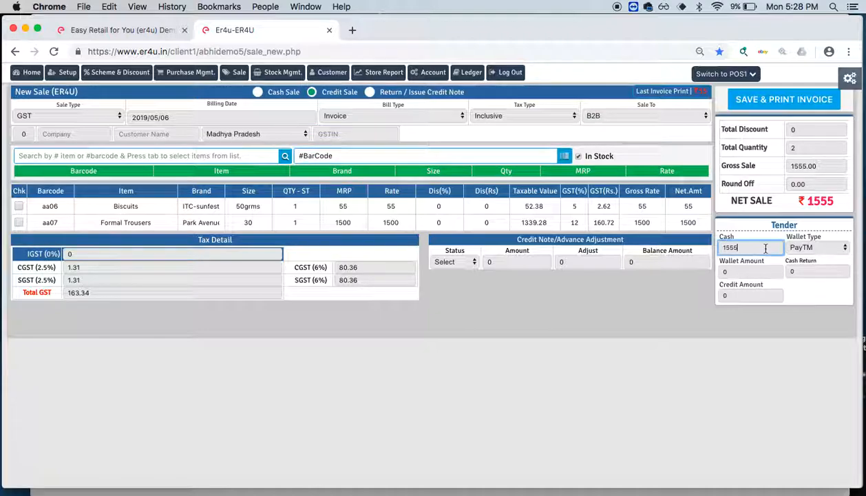
{"action": "key", "text": "BackSpace"}
{"action": "key", "text": "BackSpace"}
{"action": "key", "text": "BackSpace"}
{"action": "key", "text": "BackSpace"}
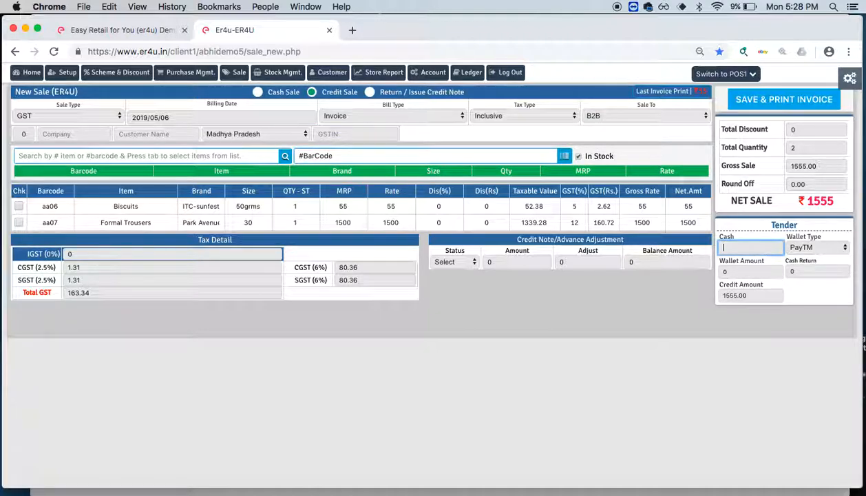
{"action": "type", "text": "500"}
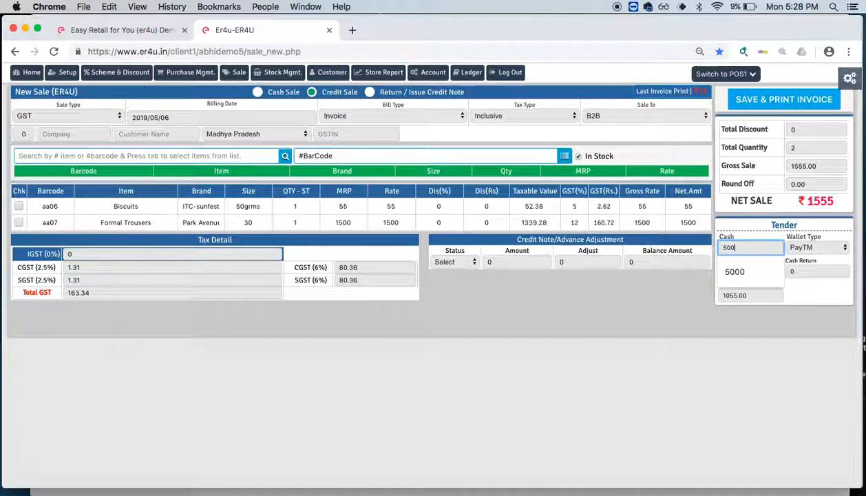
{"action": "key", "text": "Tab"}
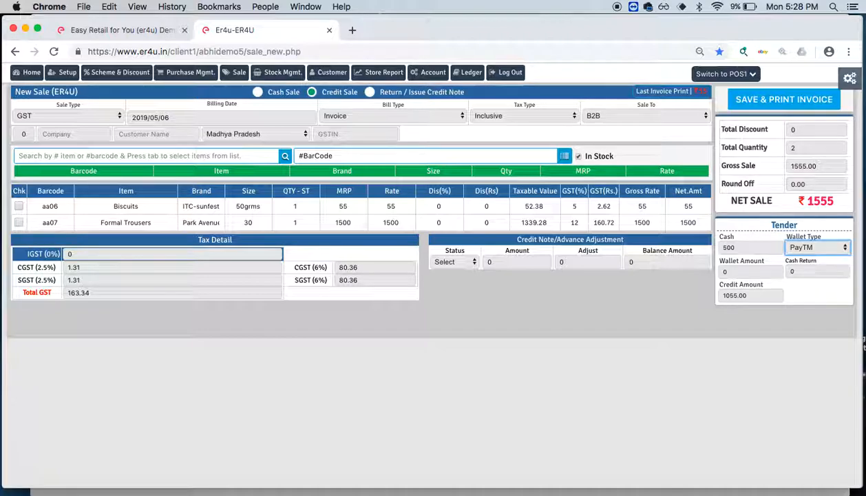
{"action": "left_click", "coordinate": [744, 294]}
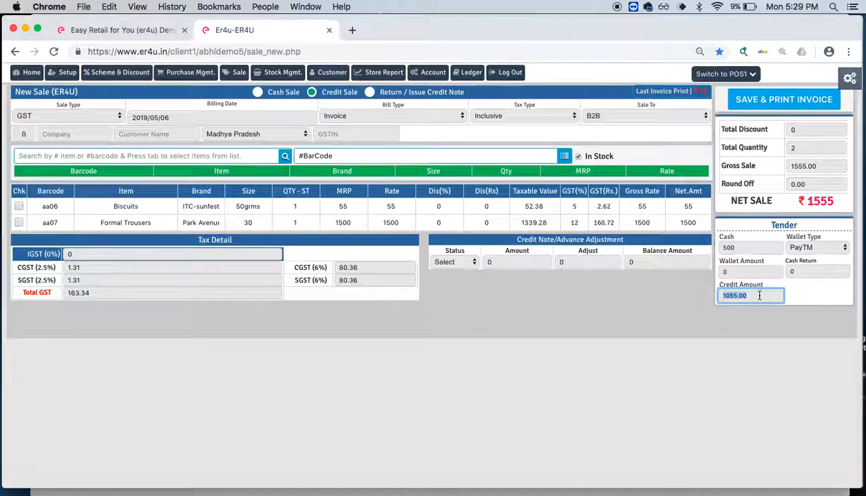
{"action": "left_click", "coordinate": [795, 102]}
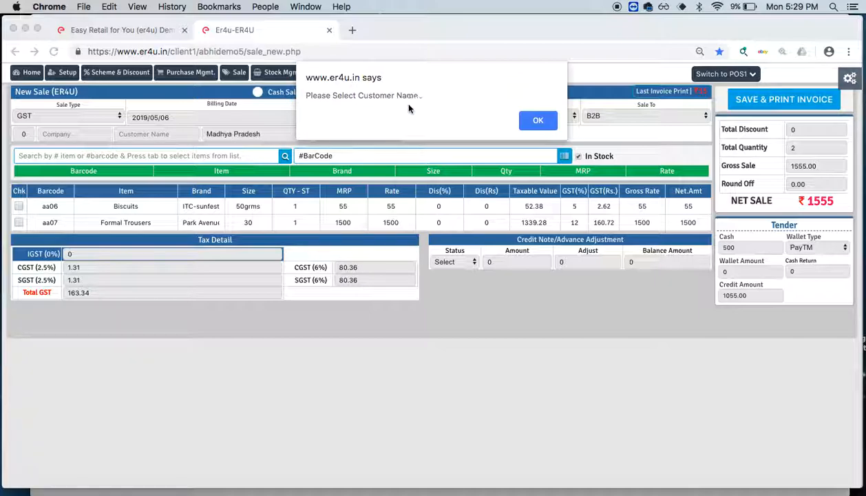
{"action": "left_click", "coordinate": [526, 123]}
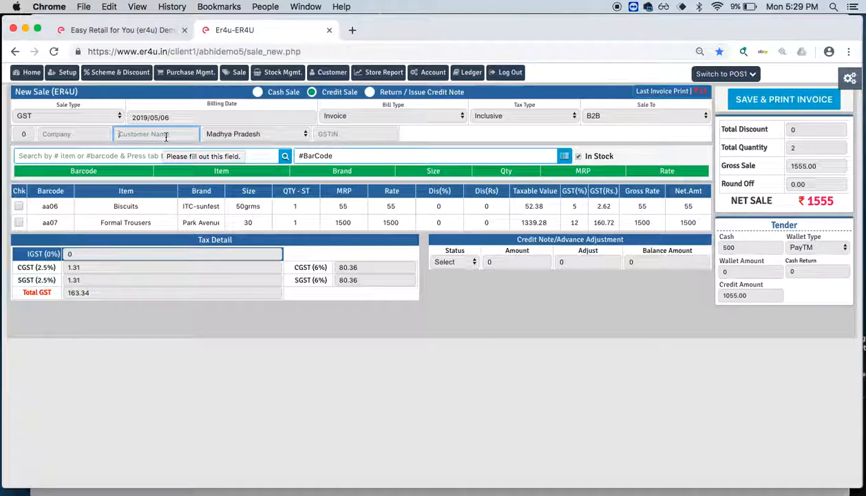
Fill in the buyer's company as FNJ pvt ltd and enter the customer's name
{"action": "left_click", "coordinate": [97, 136]}
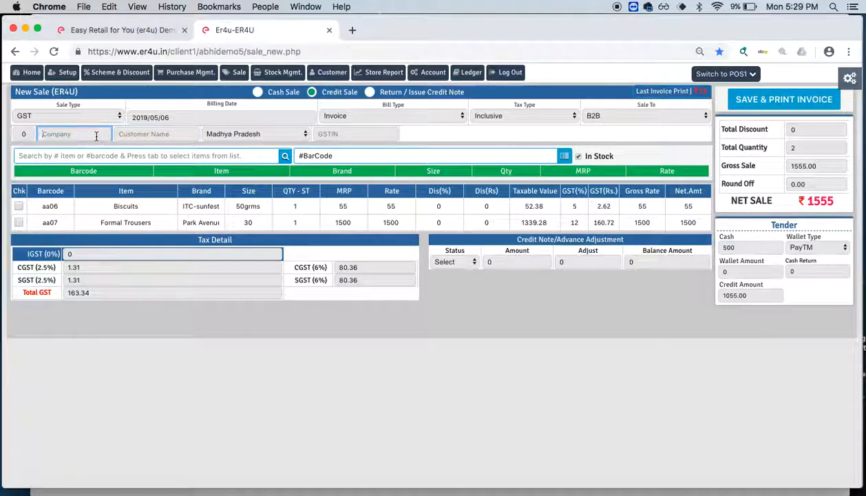
{"action": "type", "text": "F"}
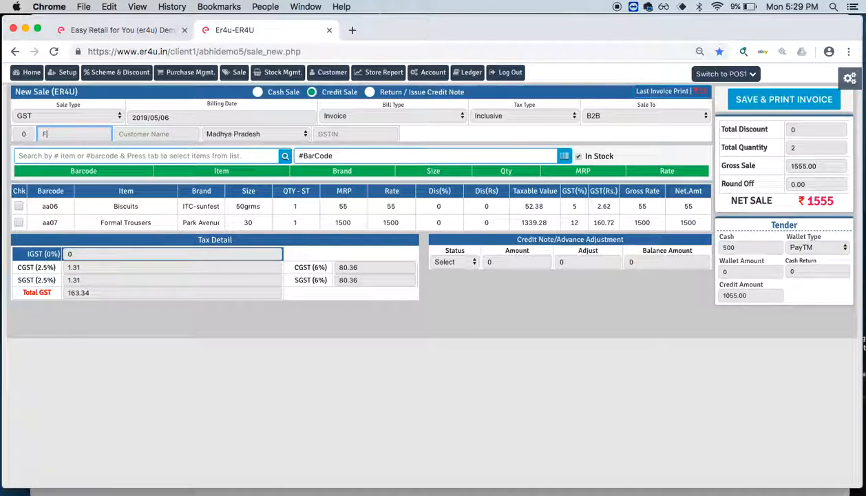
{"action": "type", "text": "NJ "}
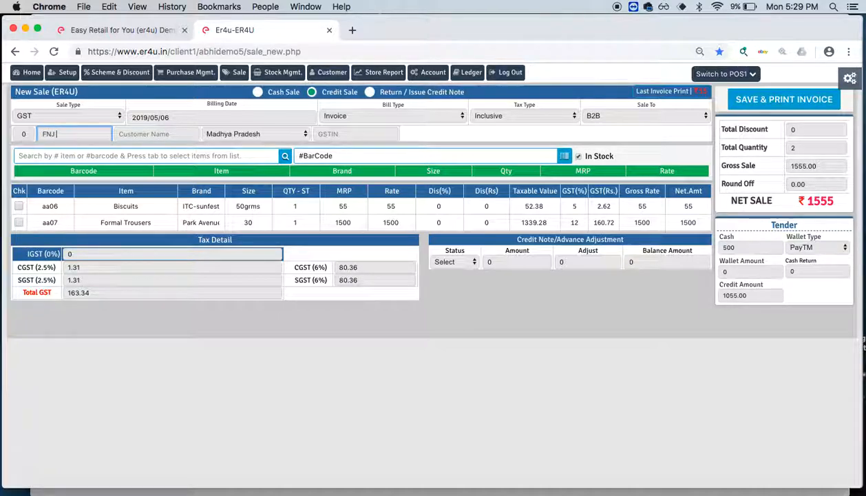
{"action": "type", "text": "pvt ltd"}
{"action": "key", "text": "Tab"}
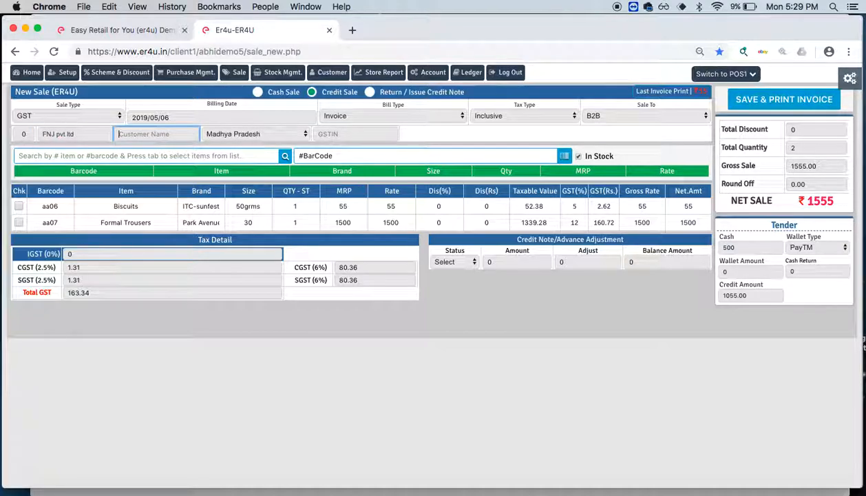
{"action": "type", "text": "Me"}
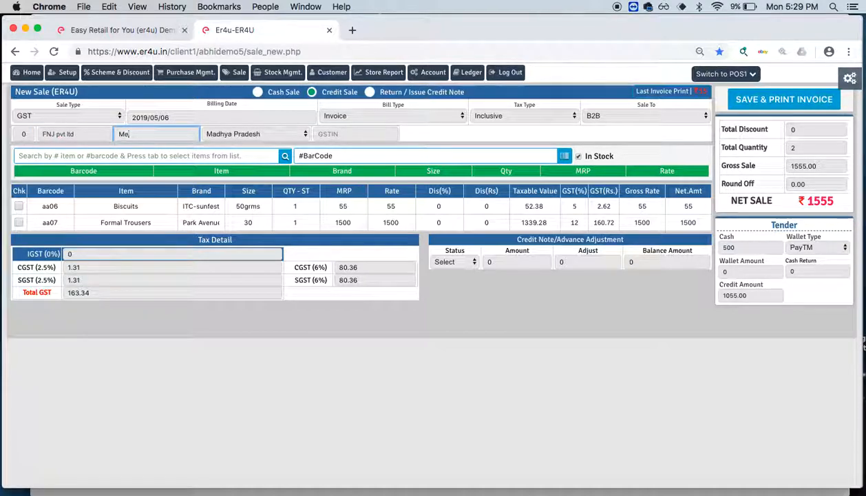
{"action": "key", "text": "BackSpace"}
{"action": "type", "text": "r. TA"}
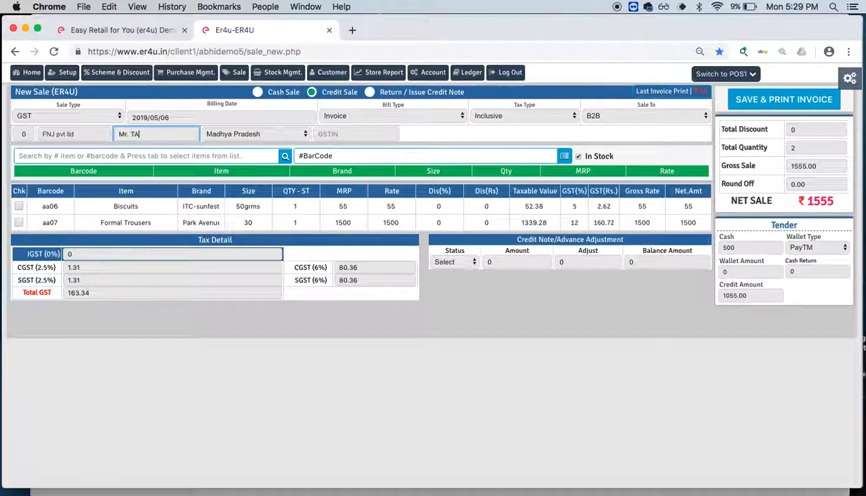
{"action": "key", "text": "BackSpace"}
{"action": "key", "text": "BackSpace"}
{"action": "type", "text": "Ram"}
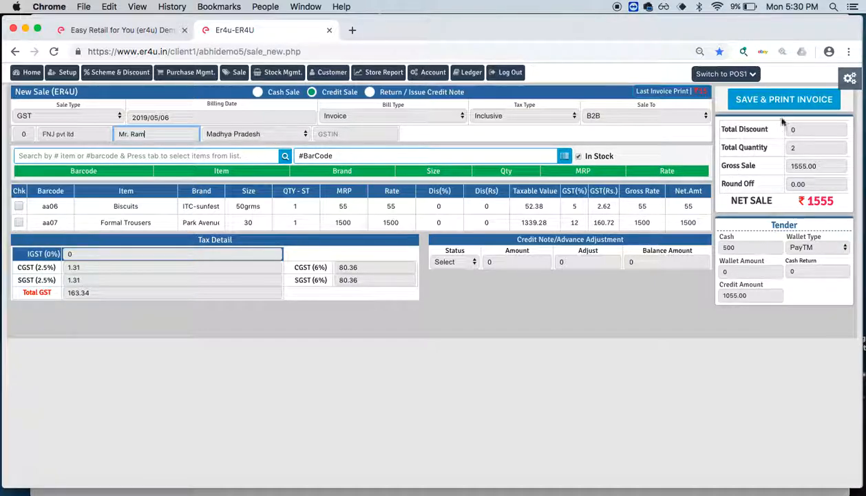
Save the invoice and check the buyer details in its enlarged print preview without printing it
{"action": "left_click", "coordinate": [793, 101]}
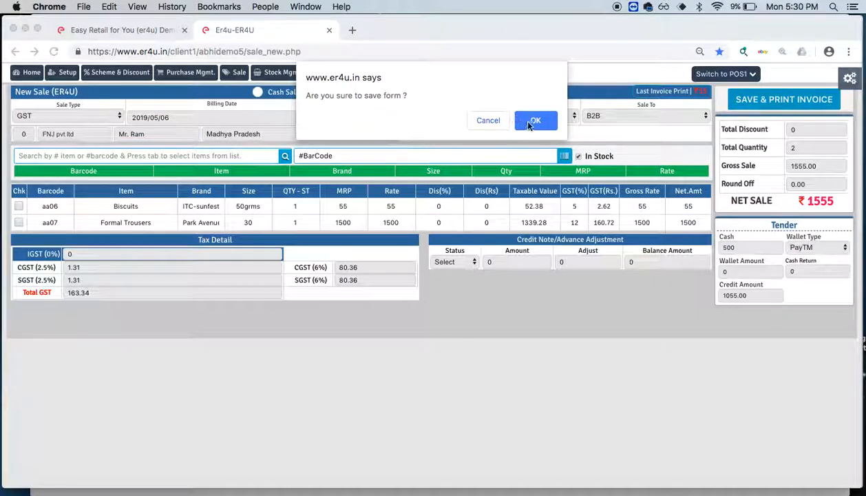
{"action": "left_click", "coordinate": [531, 122]}
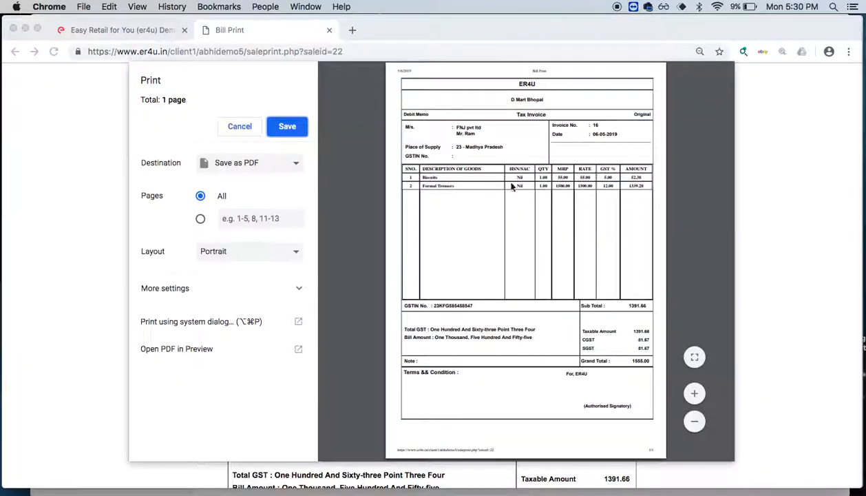
{"action": "left_click", "coordinate": [694, 393]}
{"action": "left_click", "coordinate": [696, 393]}
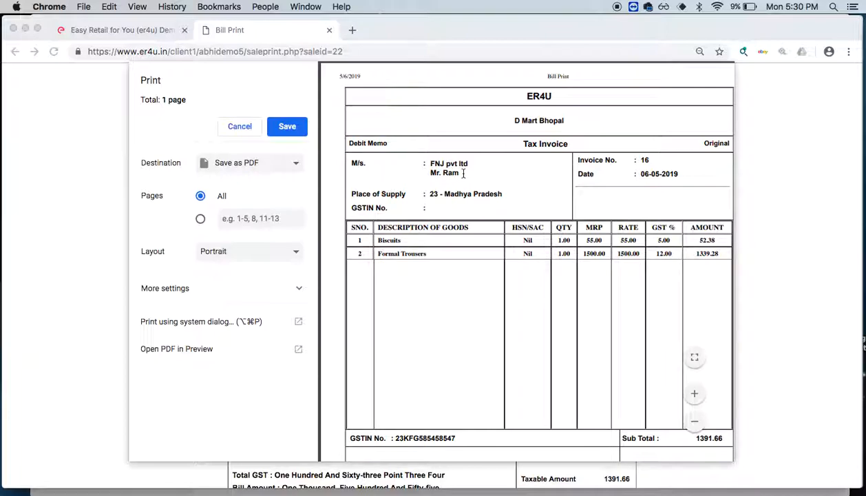
{"action": "left_click_drag", "start_coordinate": [464, 172], "coordinate": [421, 165]}
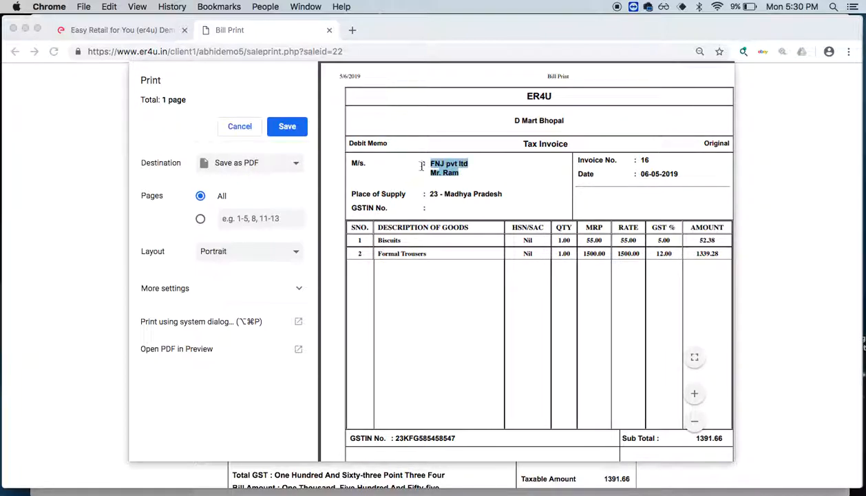
{"action": "left_click", "coordinate": [454, 174]}
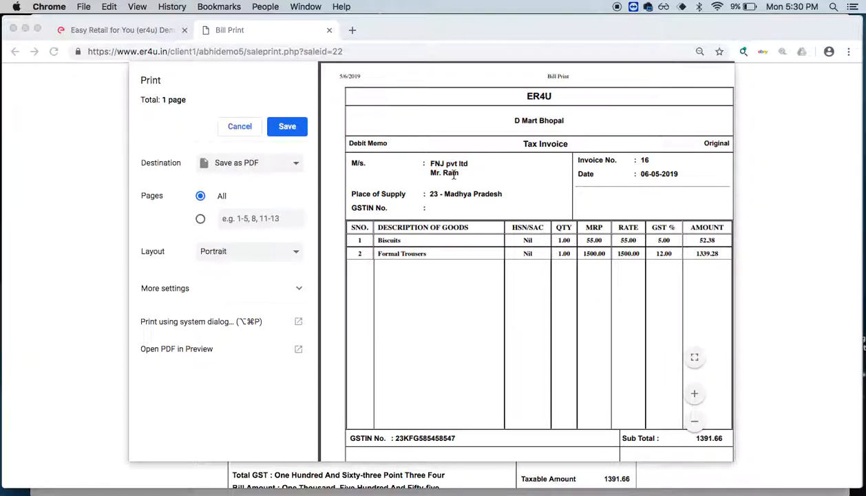
{"action": "left_click", "coordinate": [239, 127]}
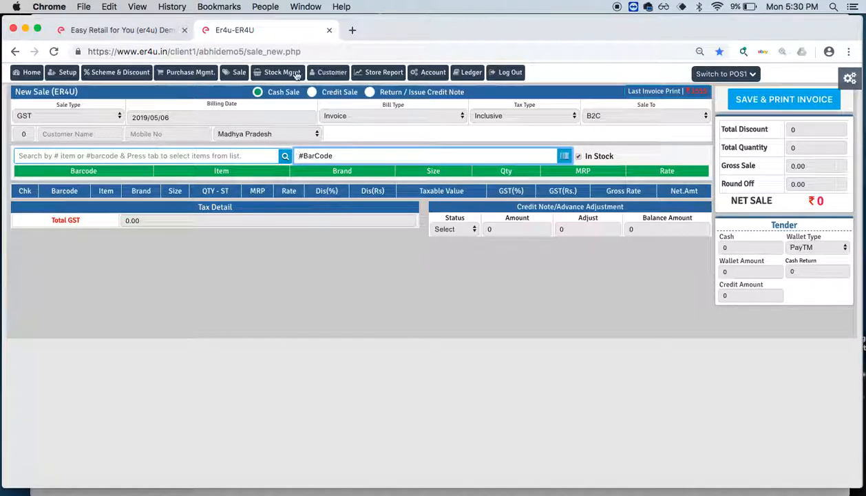
Open the store reports in a new browser tab and bring up the Sale Report form
{"action": "right_click", "coordinate": [374, 74]}
{"action": "left_click", "coordinate": [378, 80]}
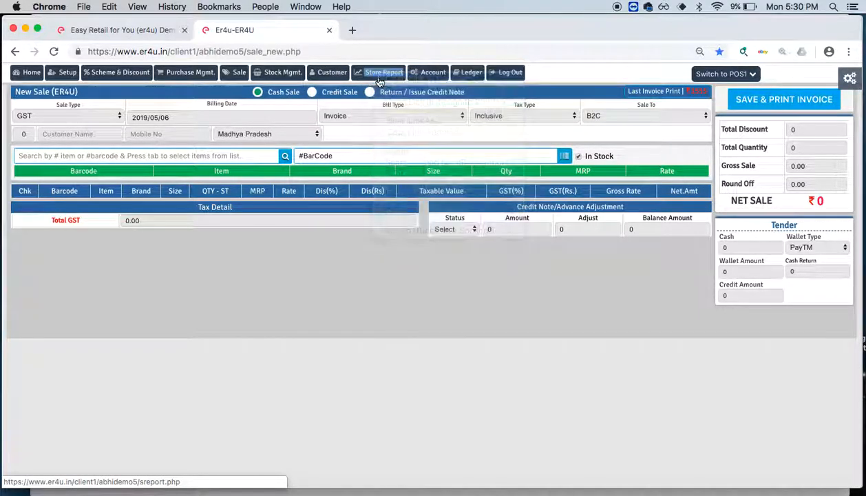
{"action": "left_click", "coordinate": [400, 35]}
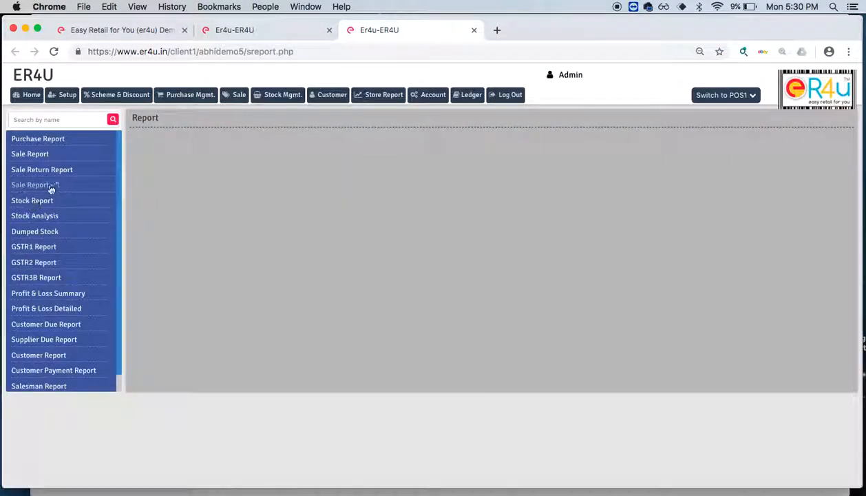
{"action": "left_click", "coordinate": [47, 156]}
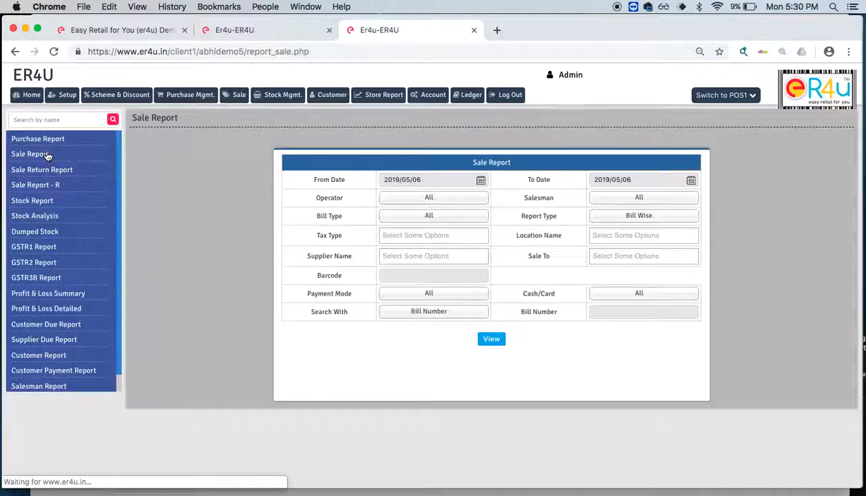
Run the bill-wise sale report for the Credit Sale payment mode and view the item details of the B2B invoice
{"action": "left_click", "coordinate": [447, 297]}
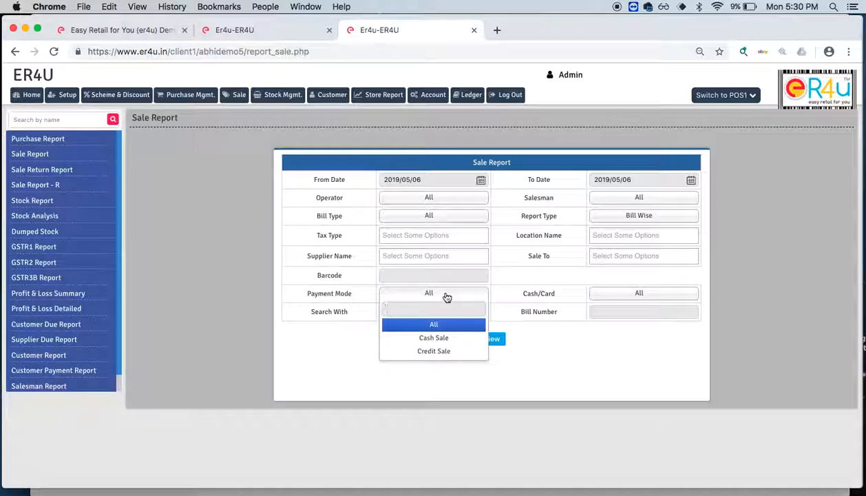
{"action": "left_click", "coordinate": [457, 353]}
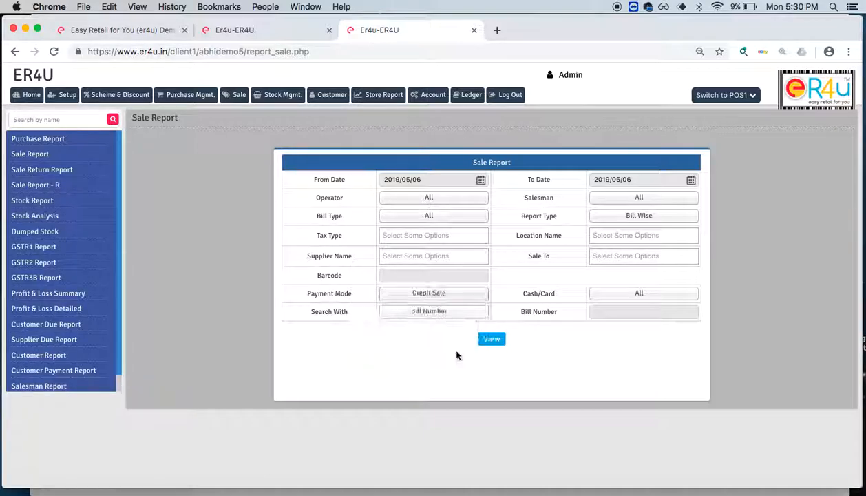
{"action": "left_click", "coordinate": [494, 343]}
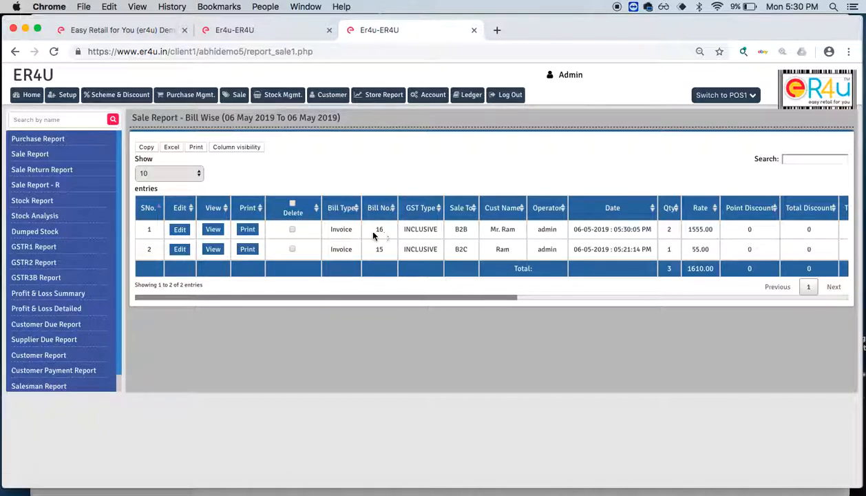
{"action": "left_click", "coordinate": [209, 232]}
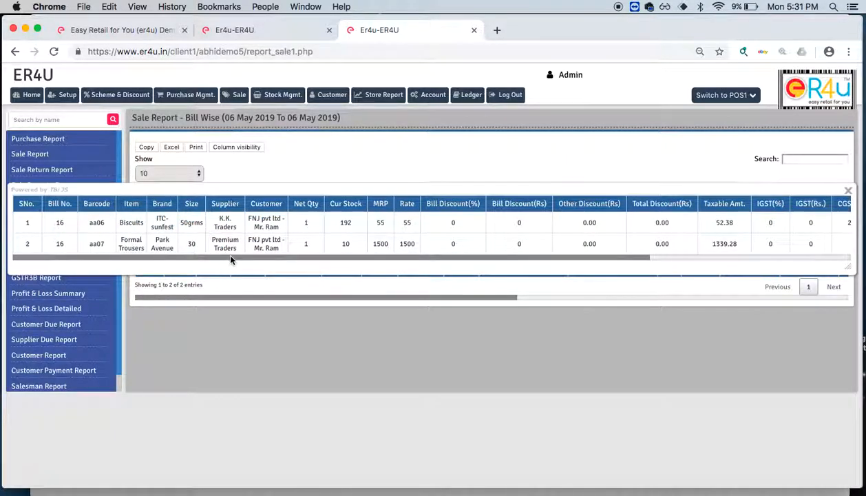
{"action": "left_click_drag", "start_coordinate": [231, 259], "coordinate": [269, 262]}
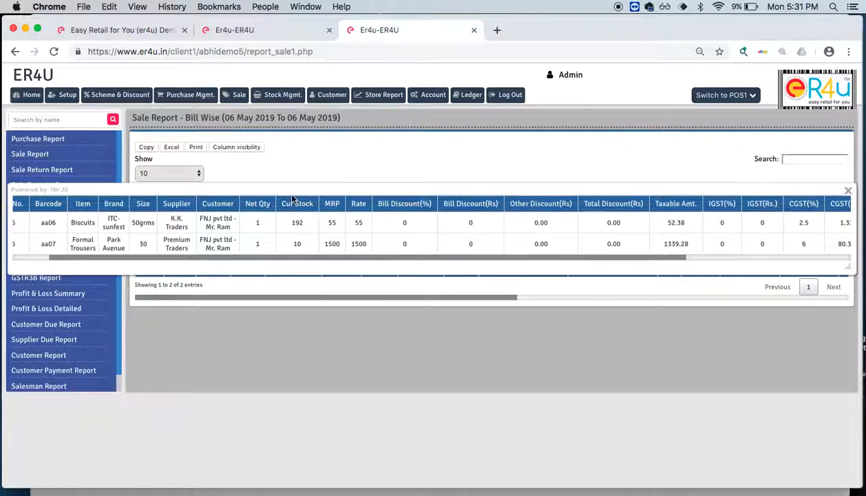
Switch to the billing browser tab and bring up the Customer Ledger of the FNJ pvt ltd customer
{"action": "left_click", "coordinate": [264, 30]}
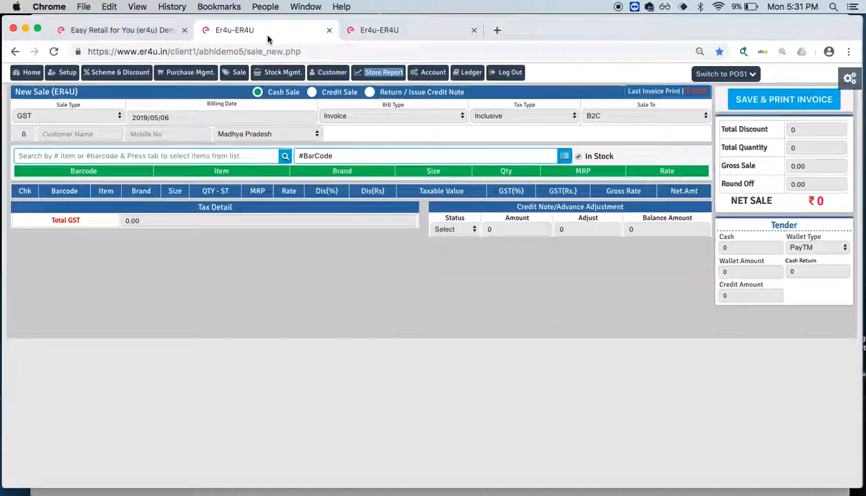
{"action": "left_click", "coordinate": [470, 78]}
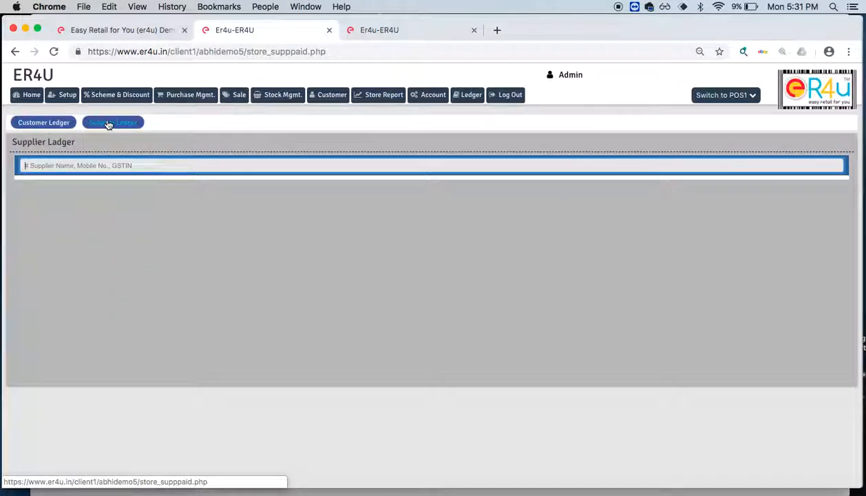
{"action": "left_click", "coordinate": [45, 124]}
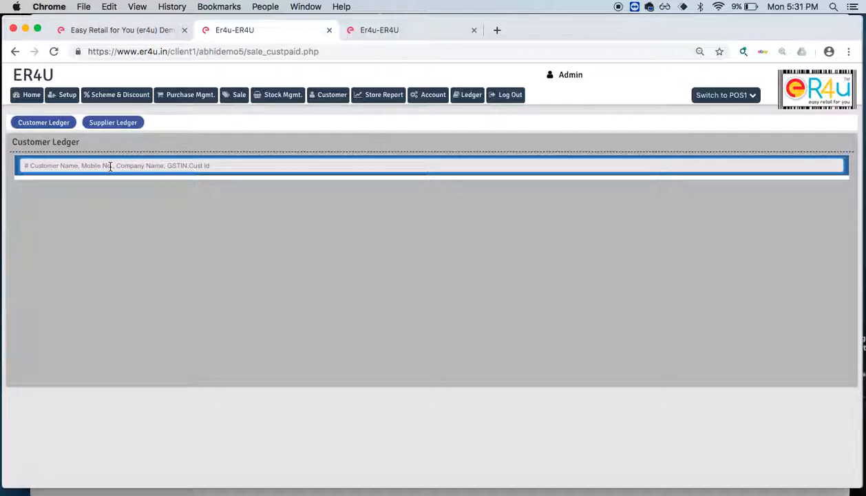
{"action": "type", "text": "ra"}
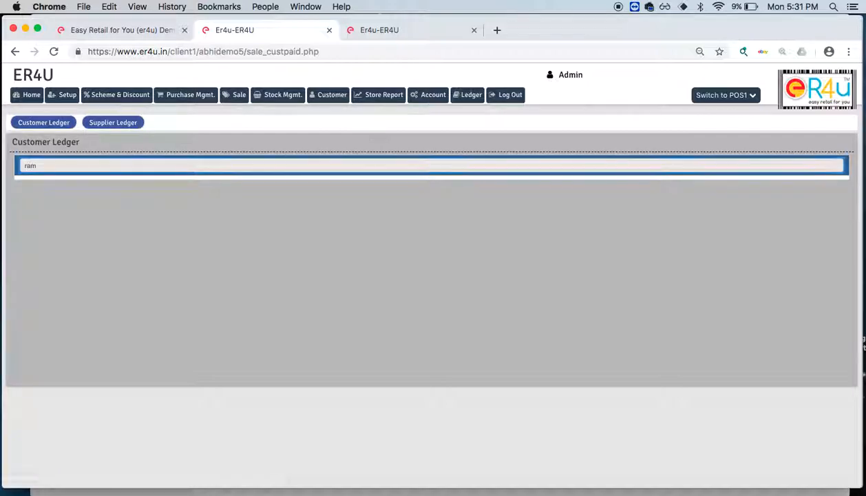
{"action": "type", "text": "m"}
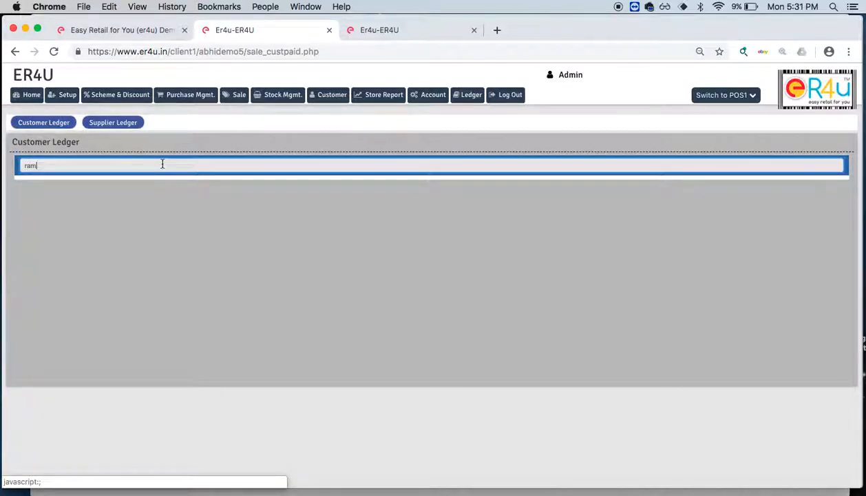
{"action": "key", "text": "BackSpace"}
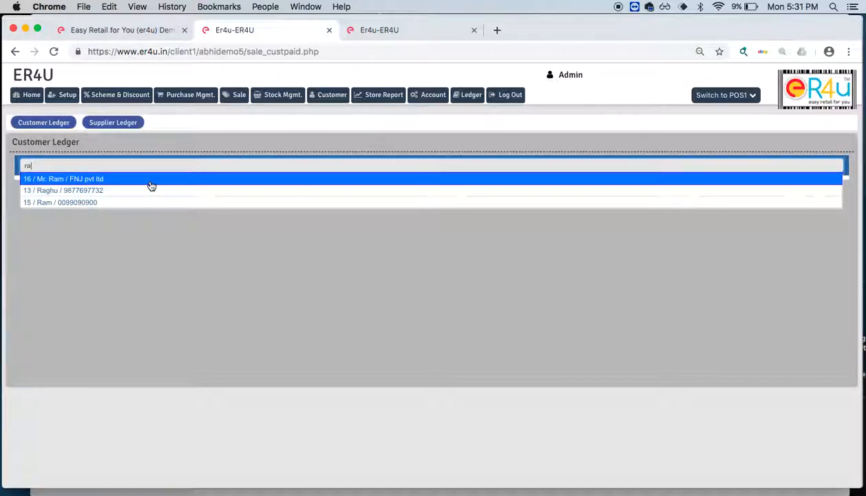
{"action": "left_click", "coordinate": [152, 185]}
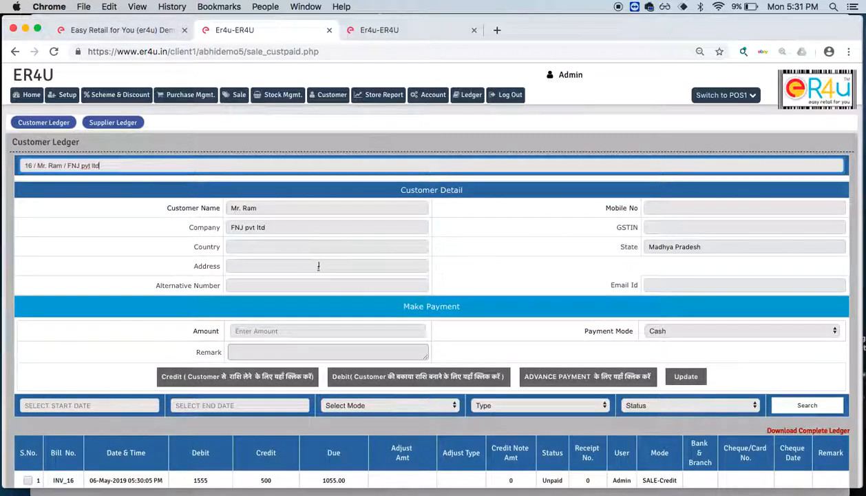
Review the customer's ledger entries and select the unpaid invoice for payment of 1055.00, keeping Cash as the payment mode
{"action": "scroll", "coordinate": [321, 273], "scroll_direction": "down", "scroll_amount": 2}
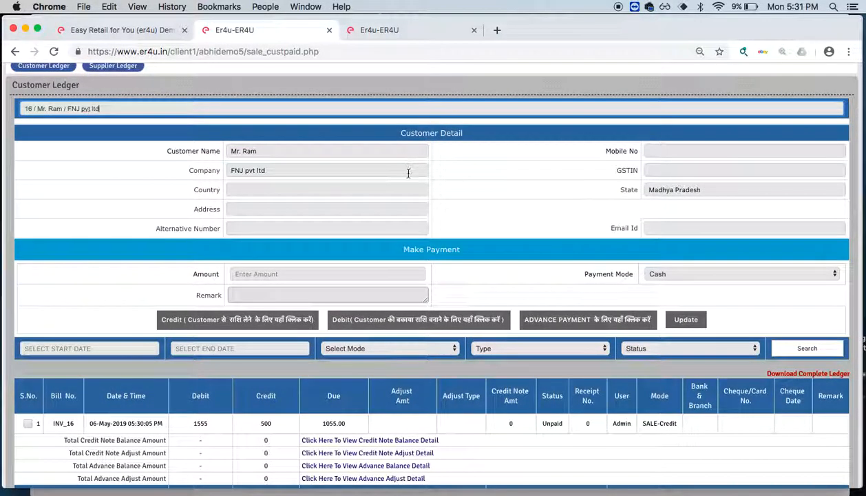
{"action": "scroll", "coordinate": [391, 237], "scroll_direction": "down", "scroll_amount": 3}
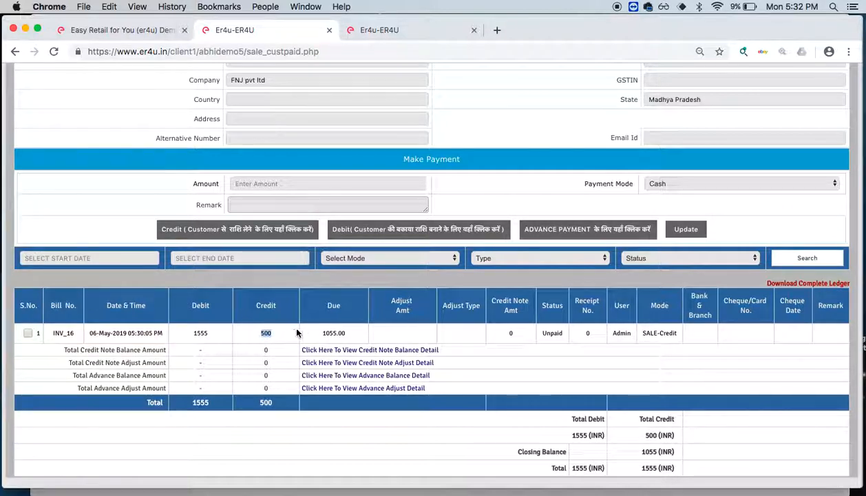
{"action": "scroll", "coordinate": [551, 358], "scroll_direction": "down", "scroll_amount": 1}
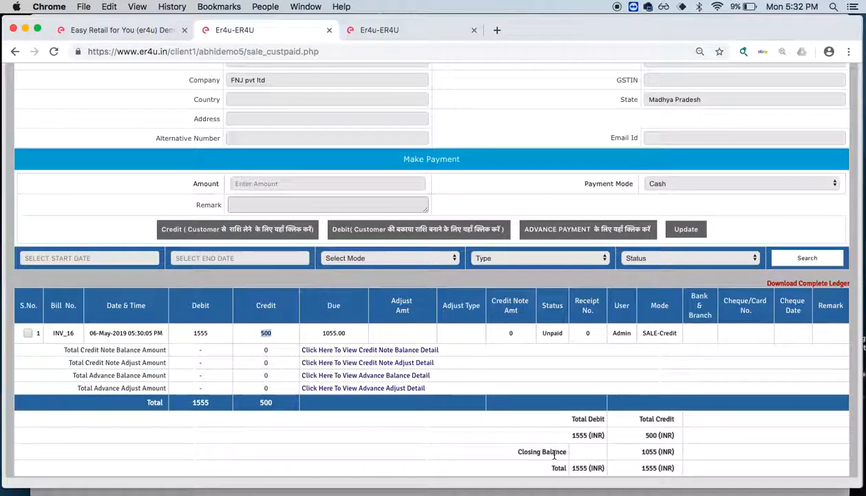
{"action": "left_click", "coordinate": [27, 334]}
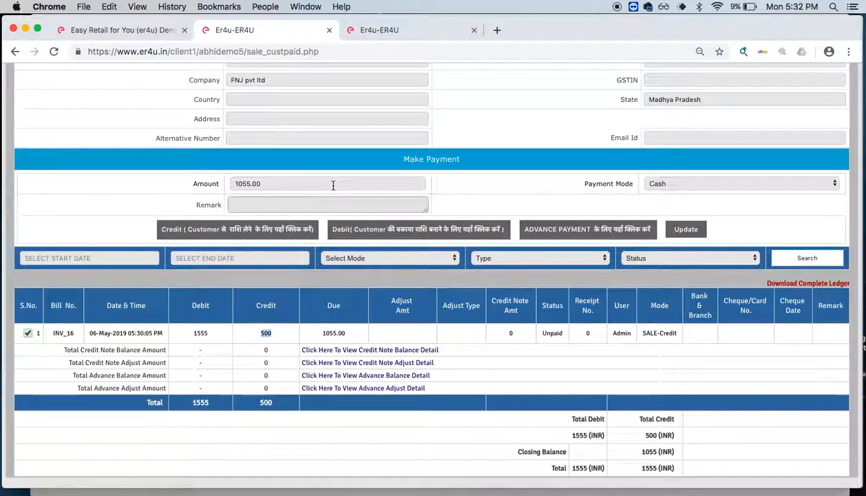
{"action": "left_click", "coordinate": [741, 184]}
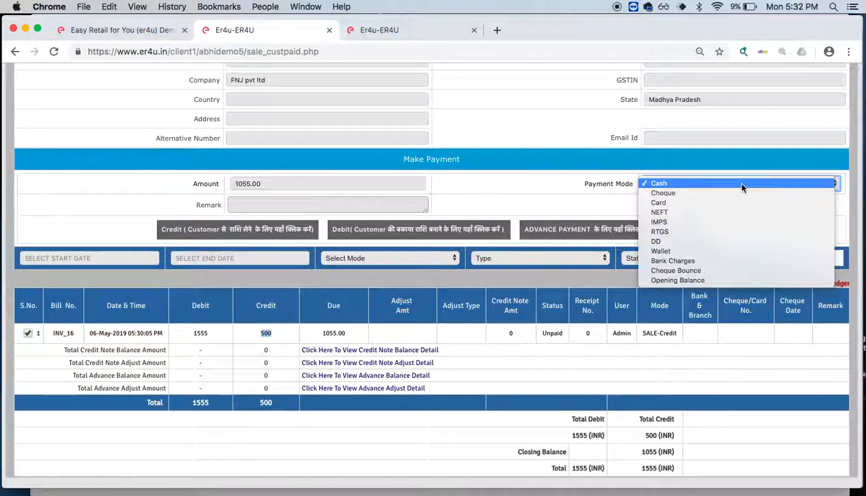
{"action": "left_click", "coordinate": [417, 202]}
Add the remark "remaining payment received" and record the amount as a credit received from the customer
{"action": "left_click", "coordinate": [408, 202]}
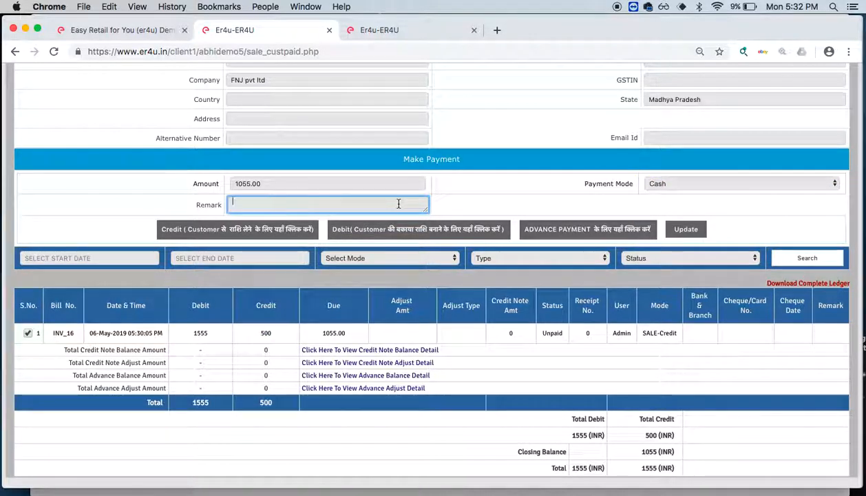
{"action": "type", "text": "rema"}
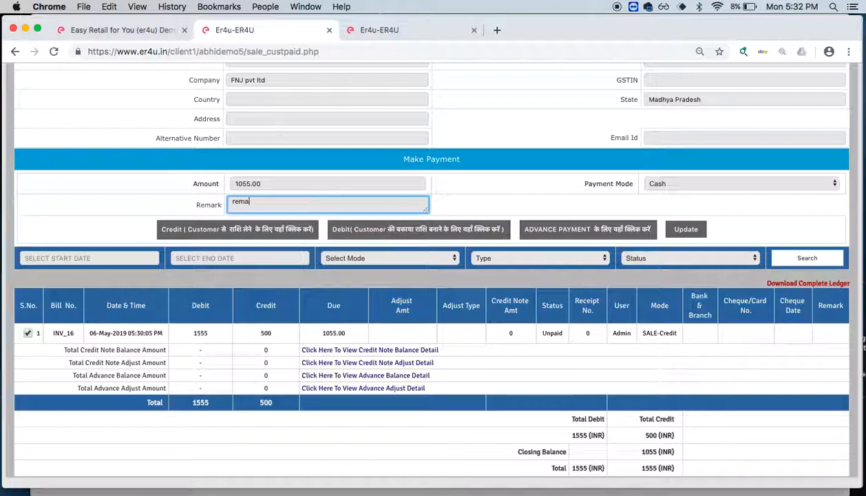
{"action": "type", "text": "ni"}
{"action": "key", "text": "BackSpace"}
{"action": "key", "text": "BackSpace"}
{"action": "type", "text": "ining "}
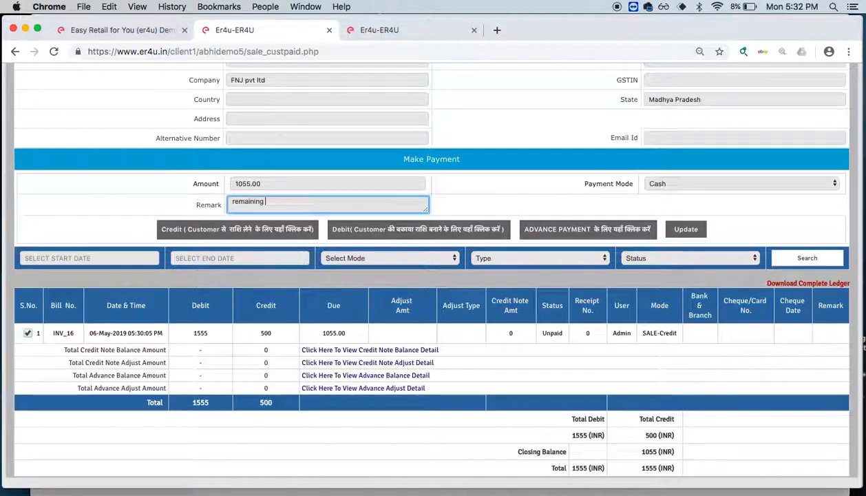
{"action": "type", "text": "payment received"}
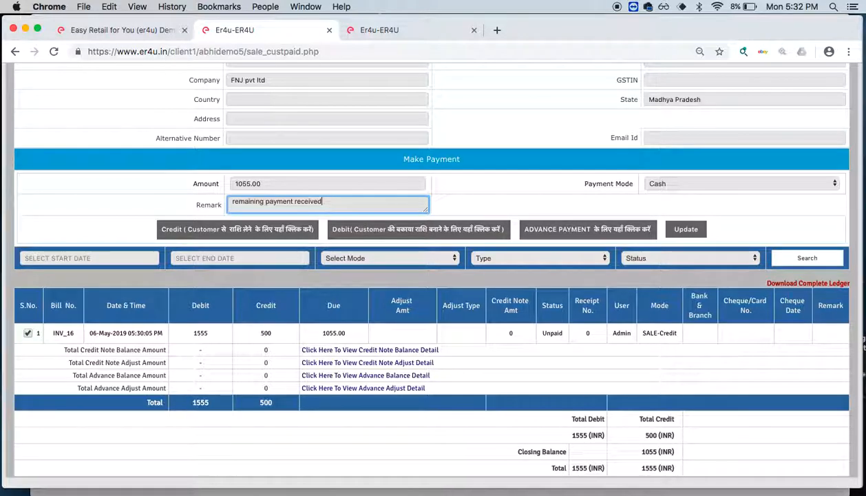
{"action": "left_click", "coordinate": [280, 234]}
{"action": "left_click", "coordinate": [533, 117]}
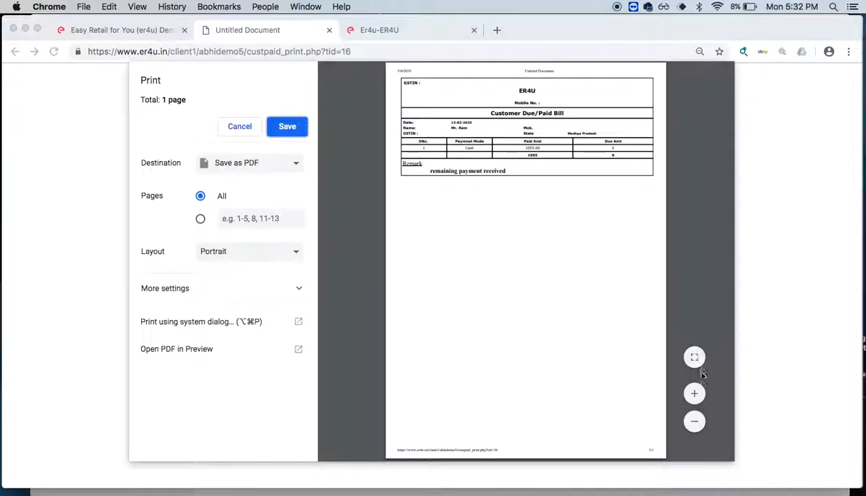
Check the paid amount, due amount and remark in the enlarged receipt preview, and leave it without printing
{"action": "left_click", "coordinate": [694, 394]}
{"action": "left_click", "coordinate": [700, 398]}
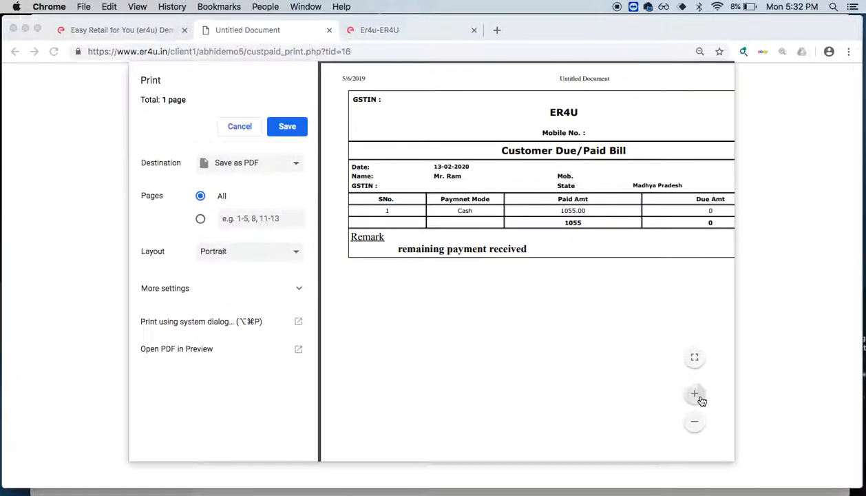
{"action": "scroll", "coordinate": [650, 352], "scroll_direction": "right", "scroll_amount": 2}
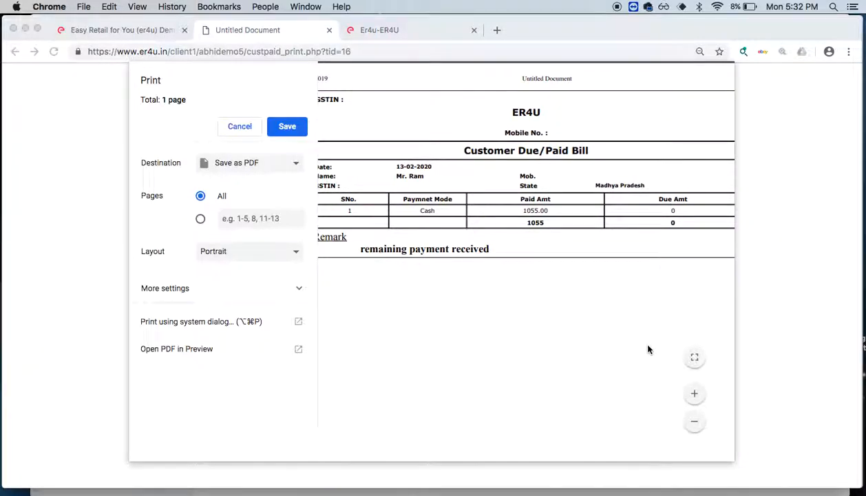
{"action": "scroll", "coordinate": [523, 326], "scroll_direction": "left", "scroll_amount": 2}
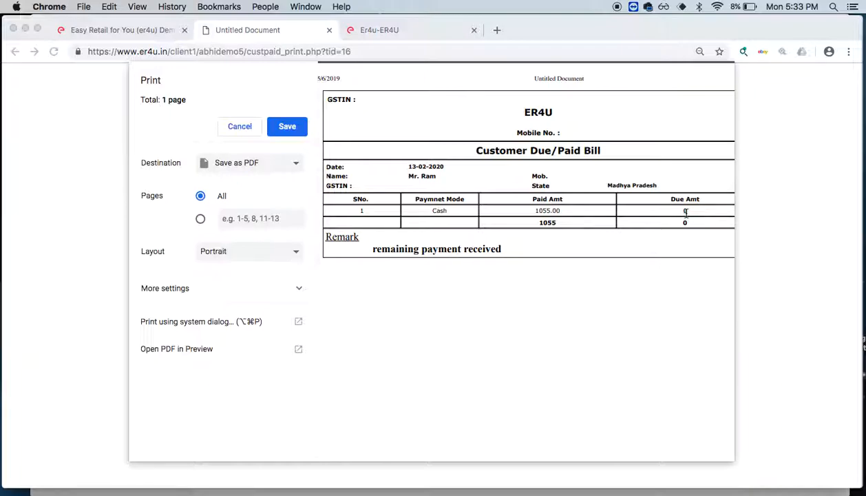
{"action": "left_click", "coordinate": [226, 131]}
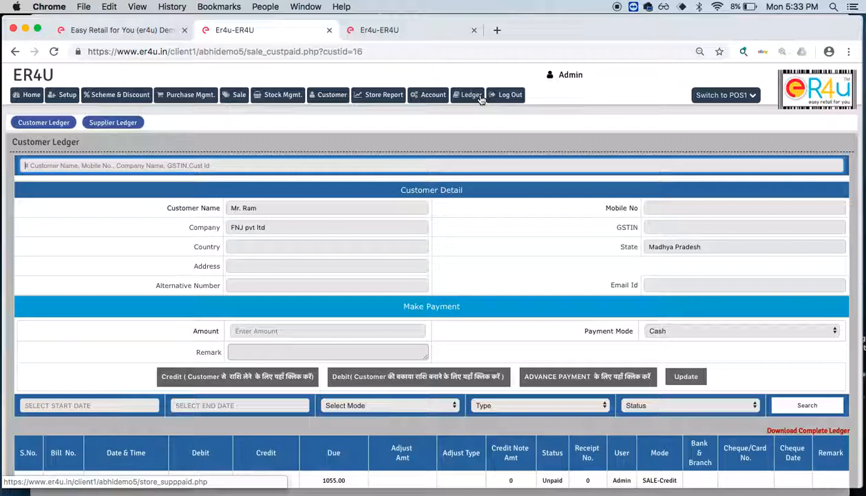
Return to the credit sale report and close the invoice's item details
{"action": "left_click", "coordinate": [381, 30]}
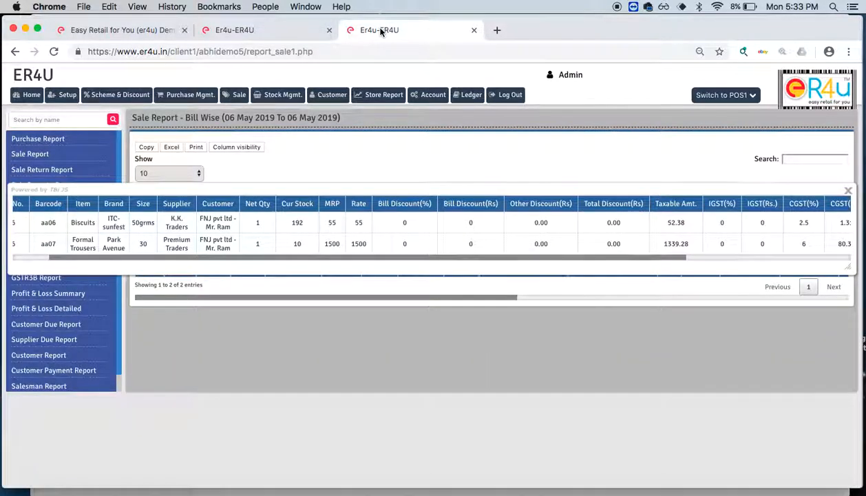
{"action": "left_click", "coordinate": [847, 191]}
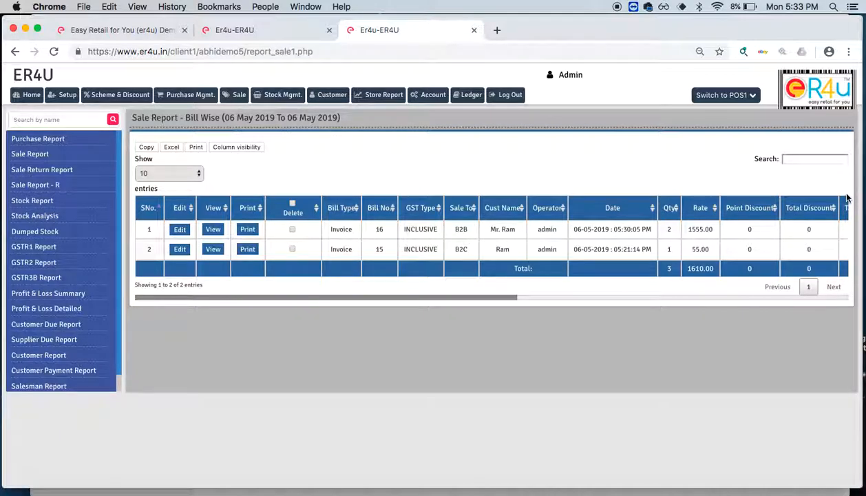